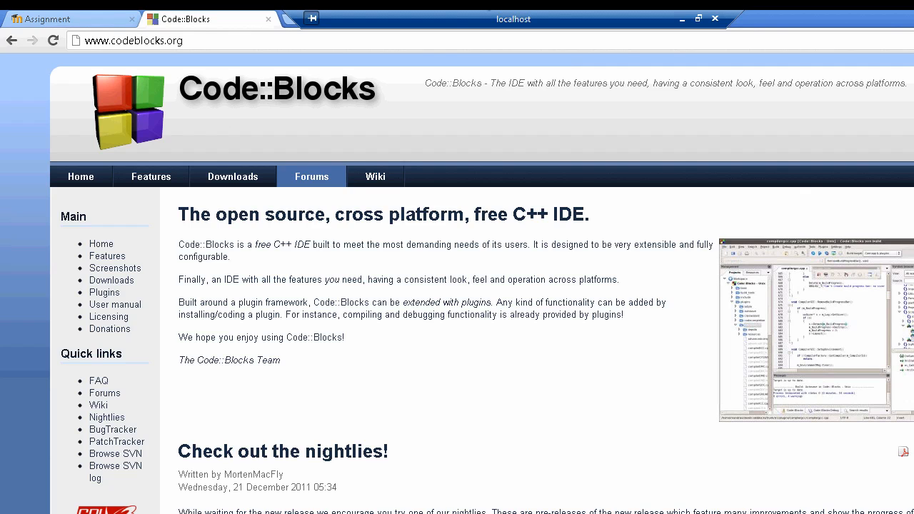
- Download the Windows binary codeblocks-10.05mingw-setup.exe from Sourceforge.net through the Code::Blocks downloads page
click(111, 282)
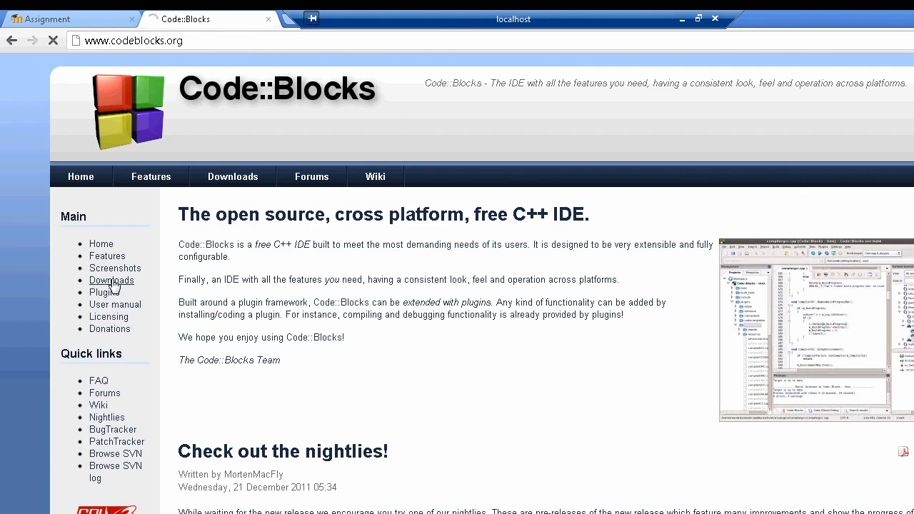
click(112, 283)
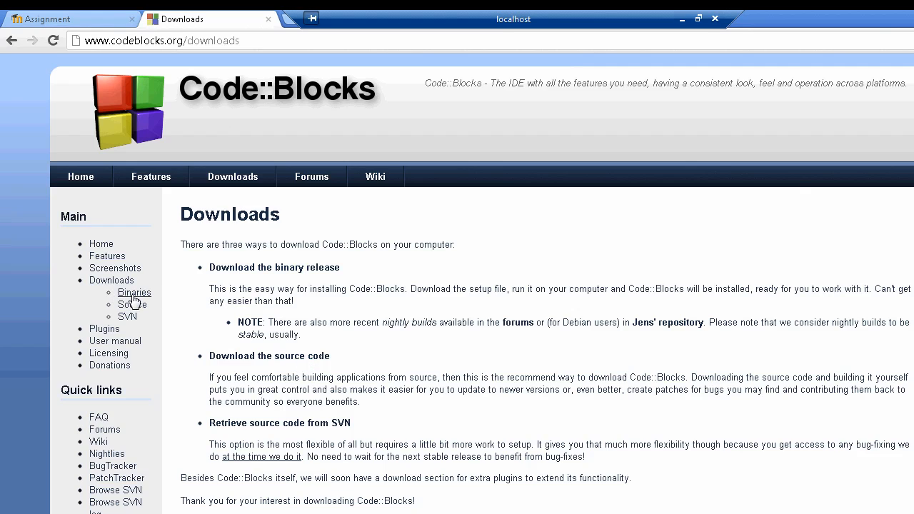
click(134, 300)
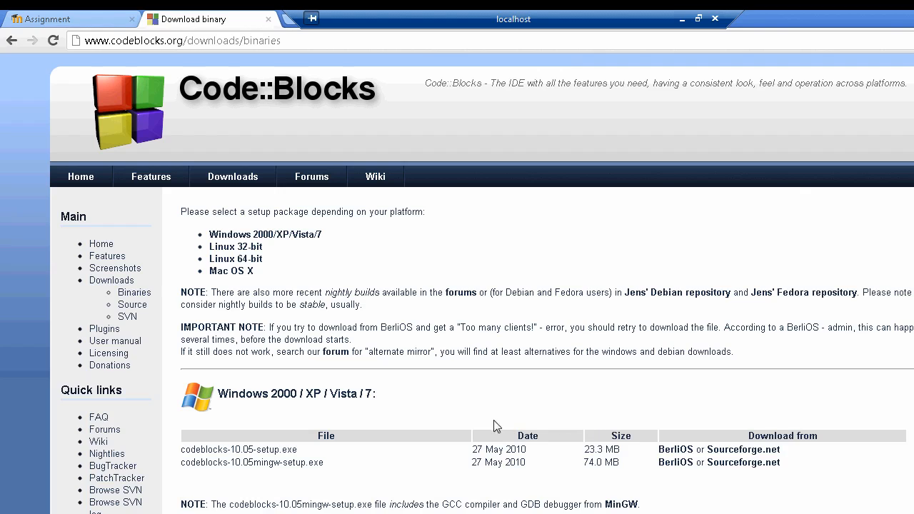
scroll(469, 445, down, 3)
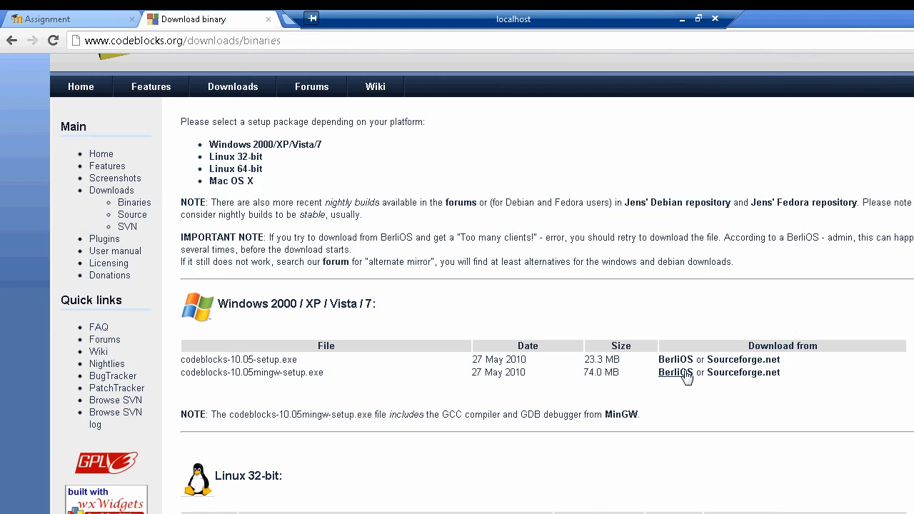
click(740, 378)
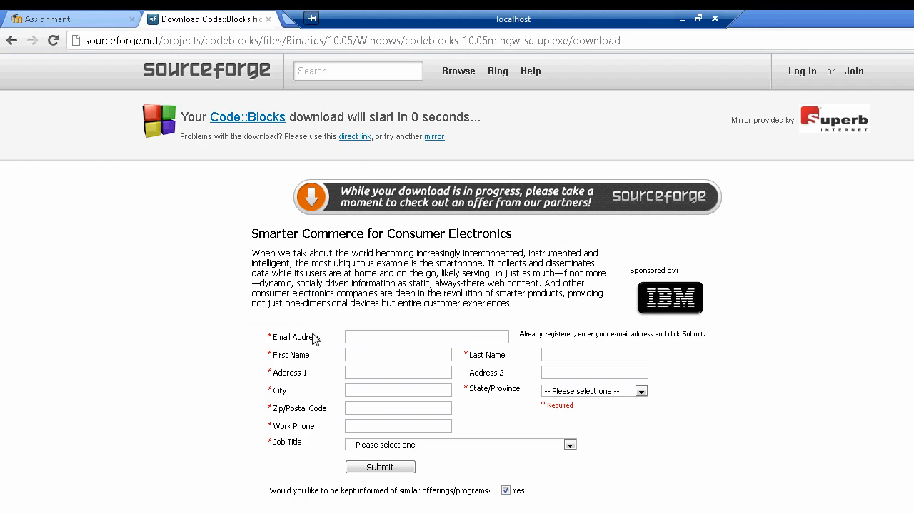
- Launch codeblocks-10.05mingw-setup.exe from the browser's list of downloads and allow it to make changes to the computer
scroll(200, 449, down, 3)
scroll(200, 449, up, 3)
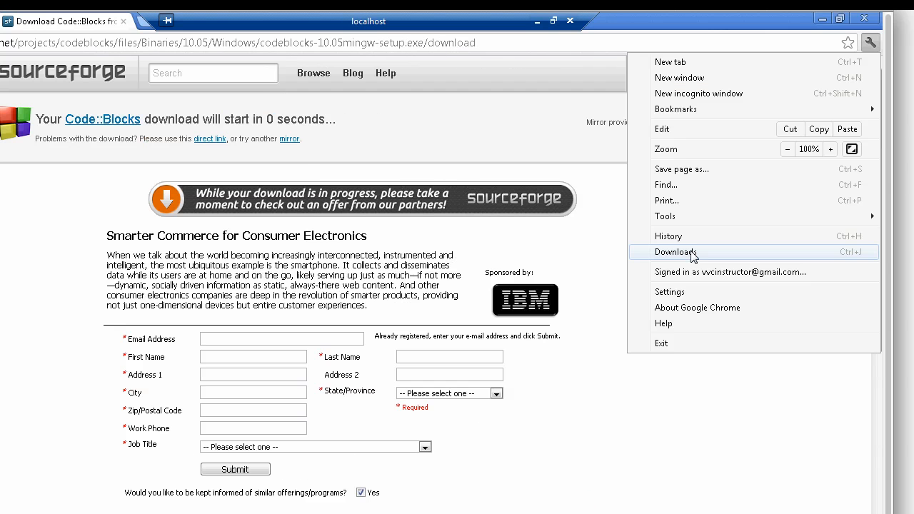
click(692, 254)
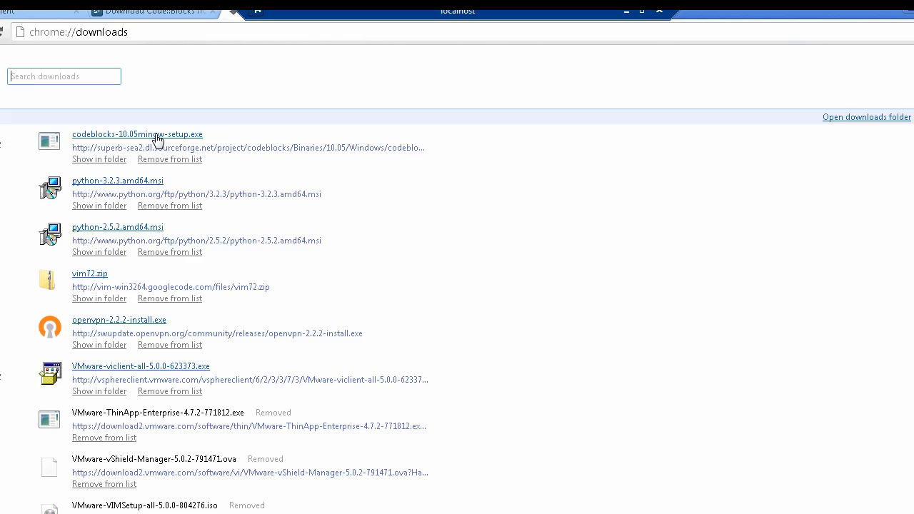
click(156, 135)
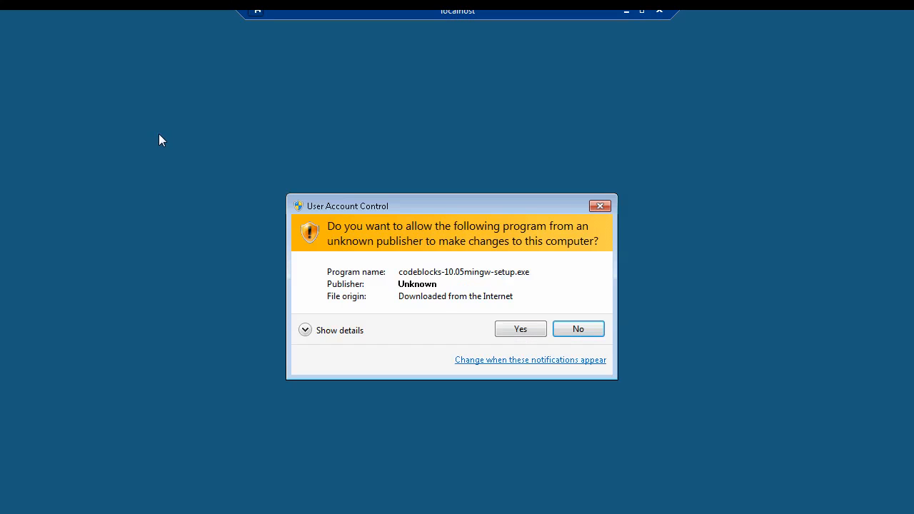
click(520, 330)
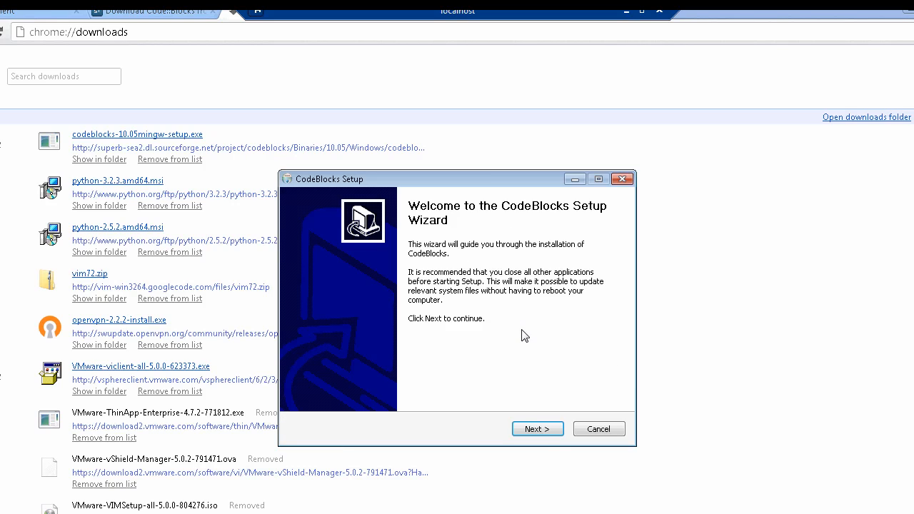
- Accept the license agreement and install Code::Blocks with the preselected components, including MinGW Compiler Suite, into C:\Program Files (x86)\CodeBlocks
click(546, 435)
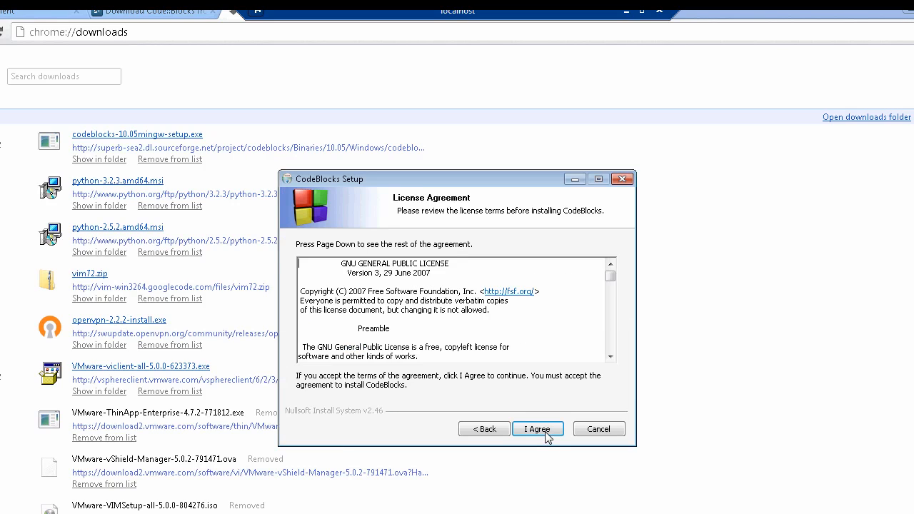
click(547, 435)
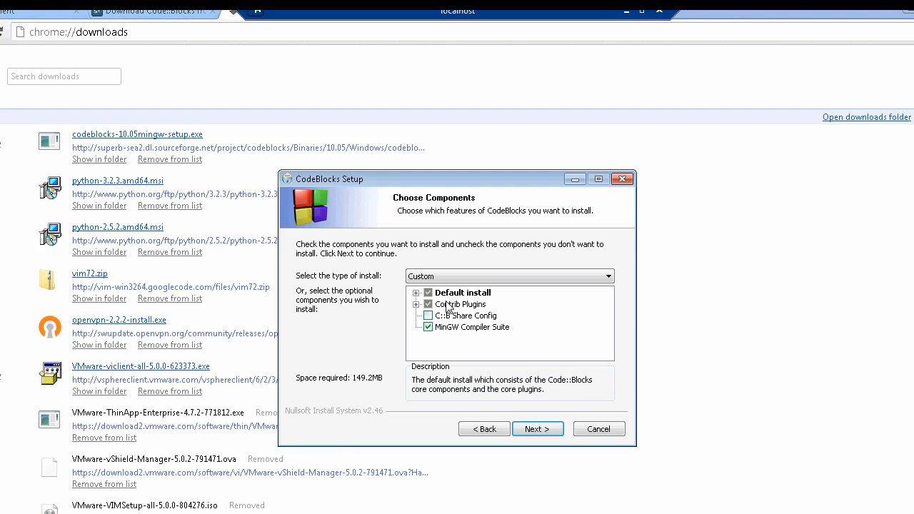
click(537, 430)
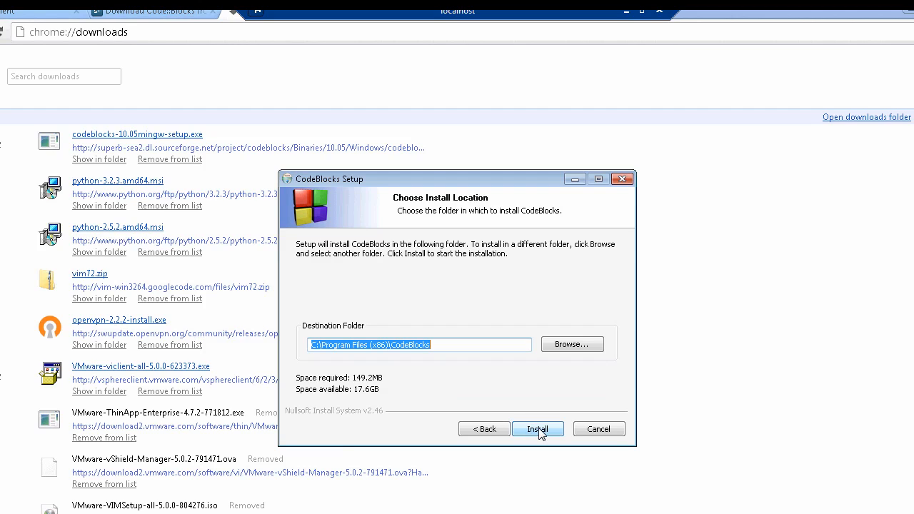
click(537, 430)
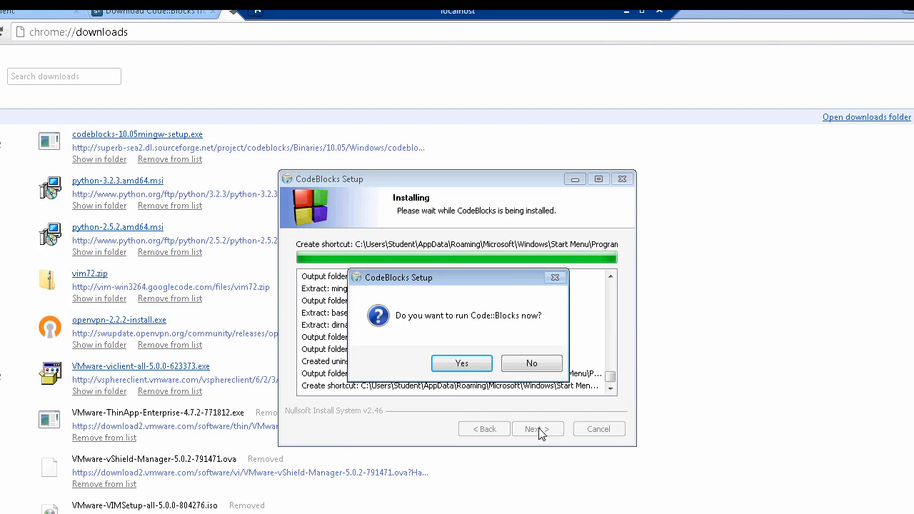
- Run Code::Blocks straight from the installer and accept GNU GCC Compiler as the default compiler
click(461, 364)
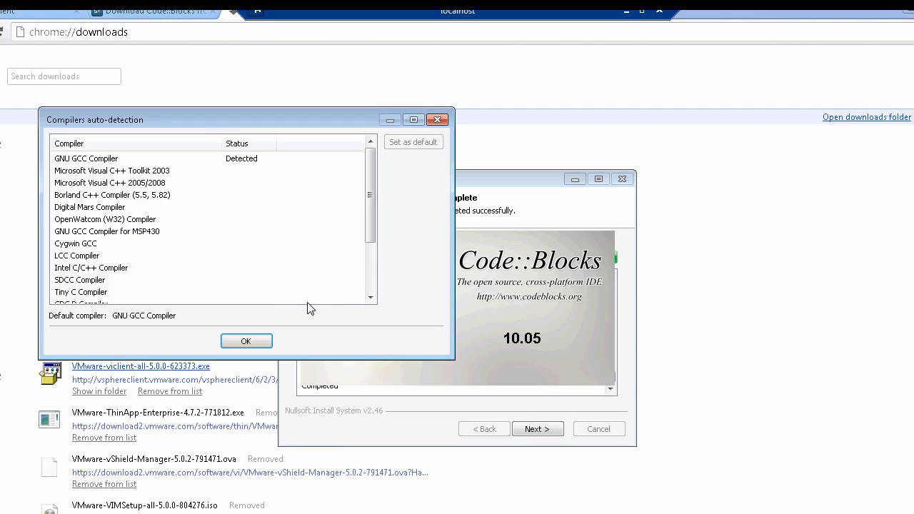
click(95, 160)
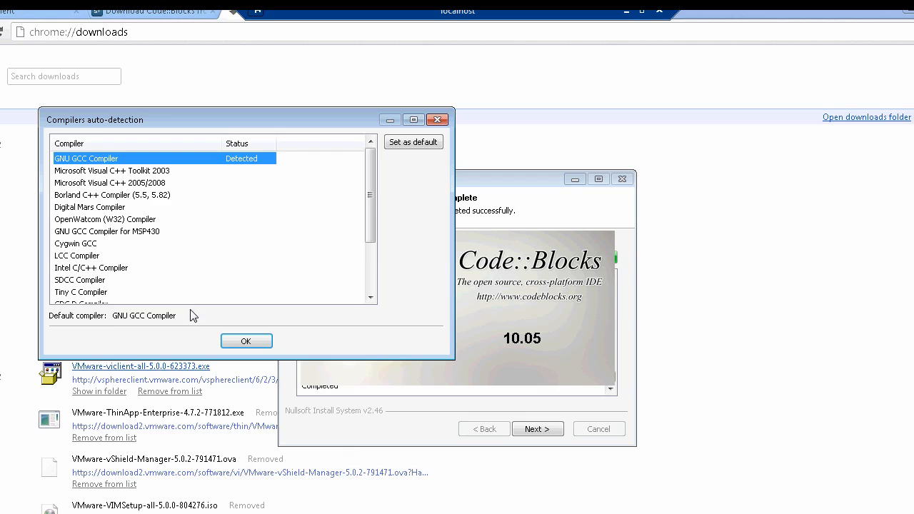
click(244, 342)
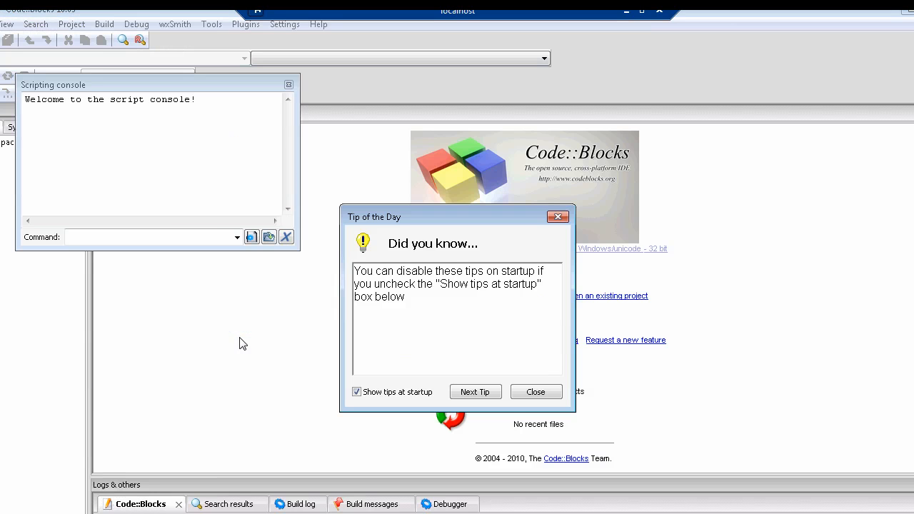
- Associate Code::Blocks with C/C++ file types and dismiss the startup tip and the scripting console
click(553, 392)
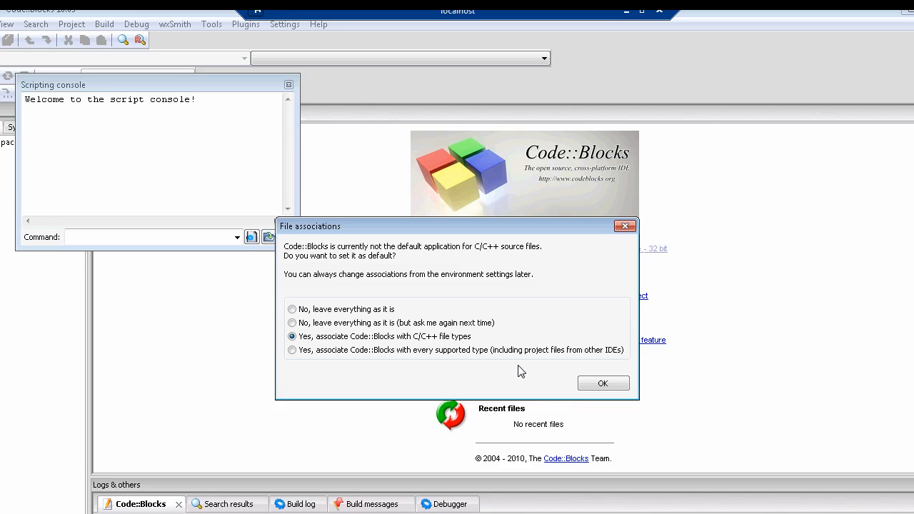
click(607, 383)
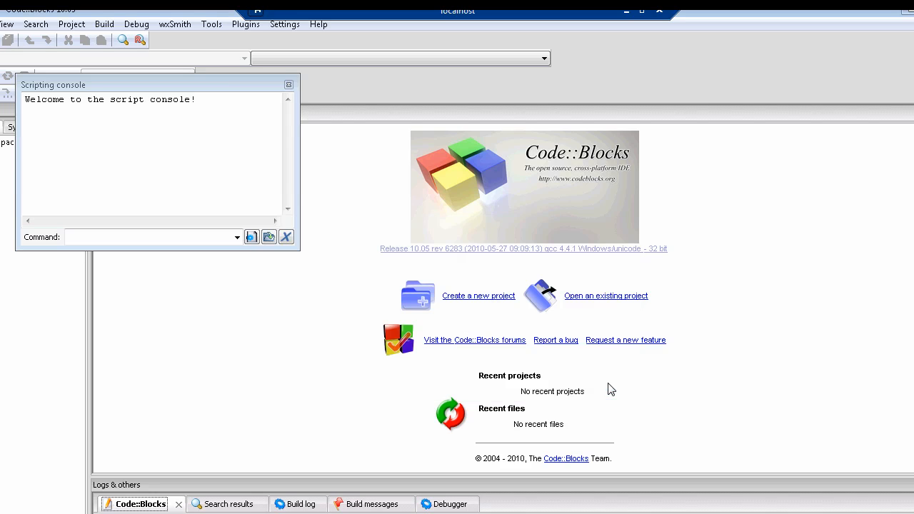
click(289, 85)
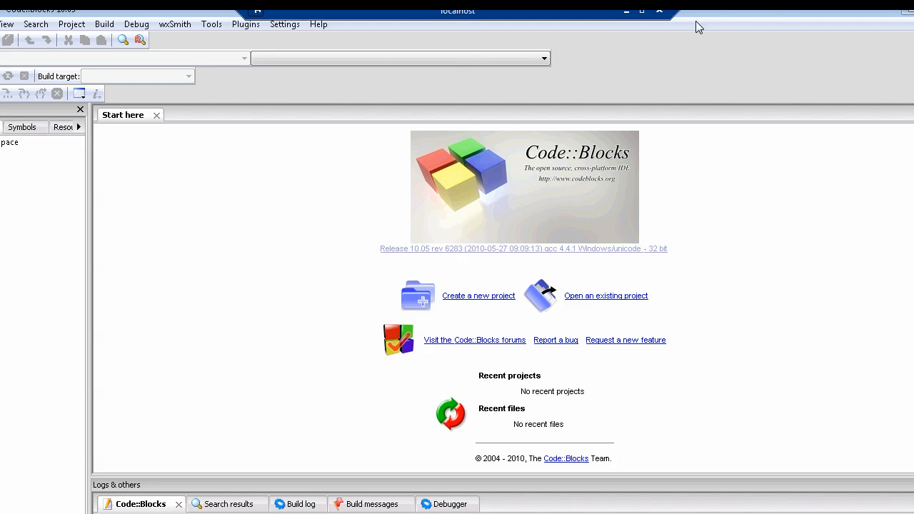
- Restore the maximized Code::Blocks window to a smaller size and move it so that it is fully visible
double_click(742, 12)
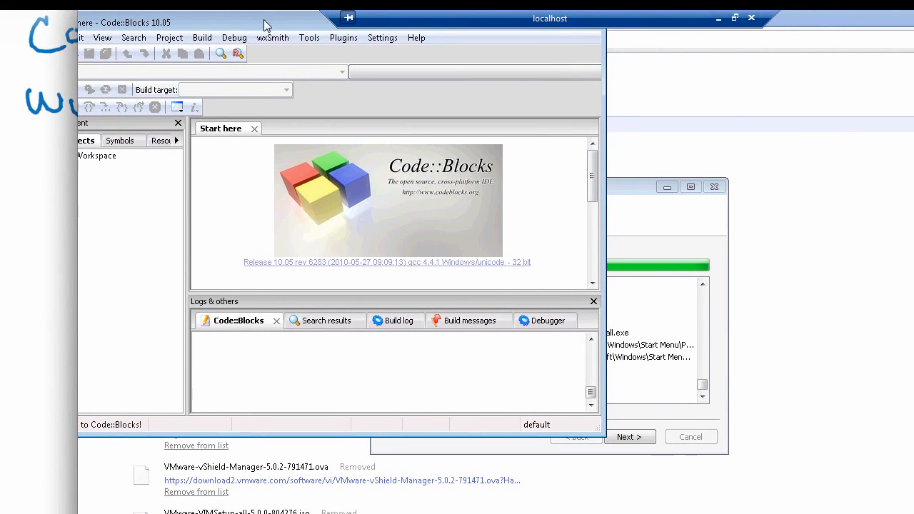
drag(263, 19, 387, 57)
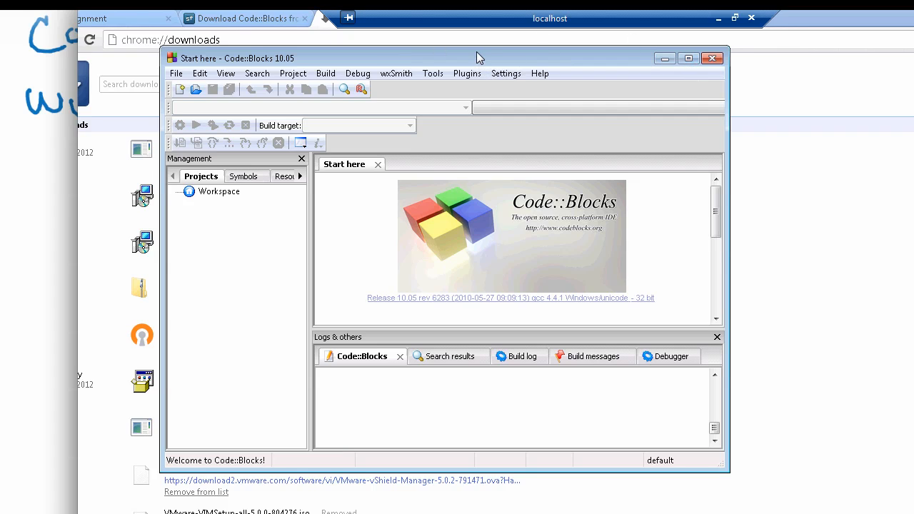
drag(477, 57, 480, 58)
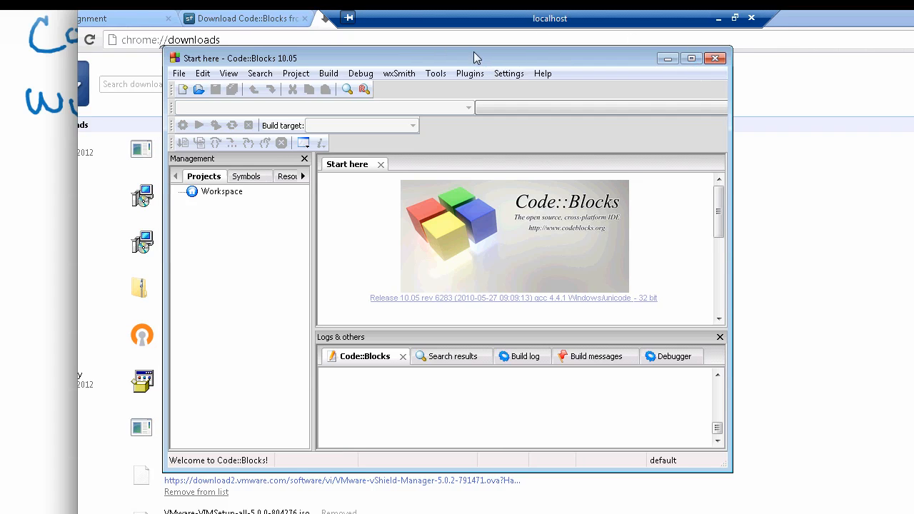
- Start a new project from the Console application template and advance the wizard to the project title and folder page
click(179, 73)
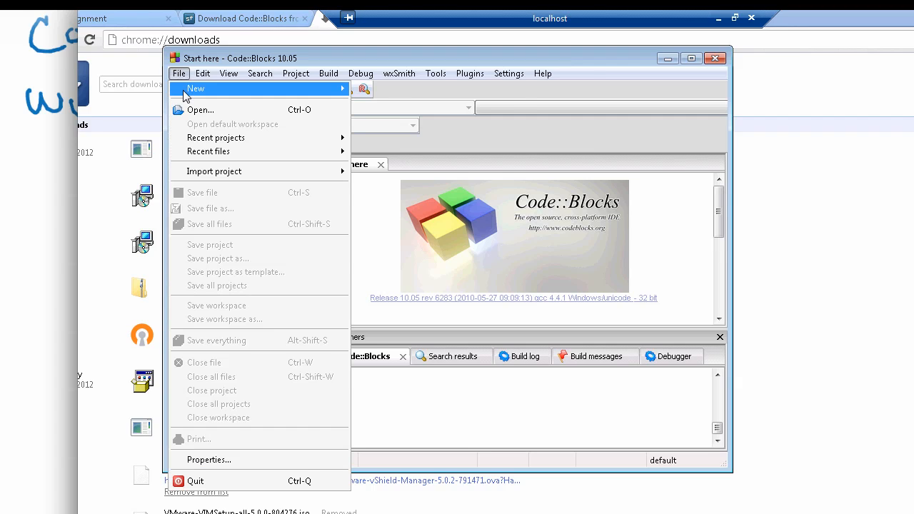
mouse_move(184, 96)
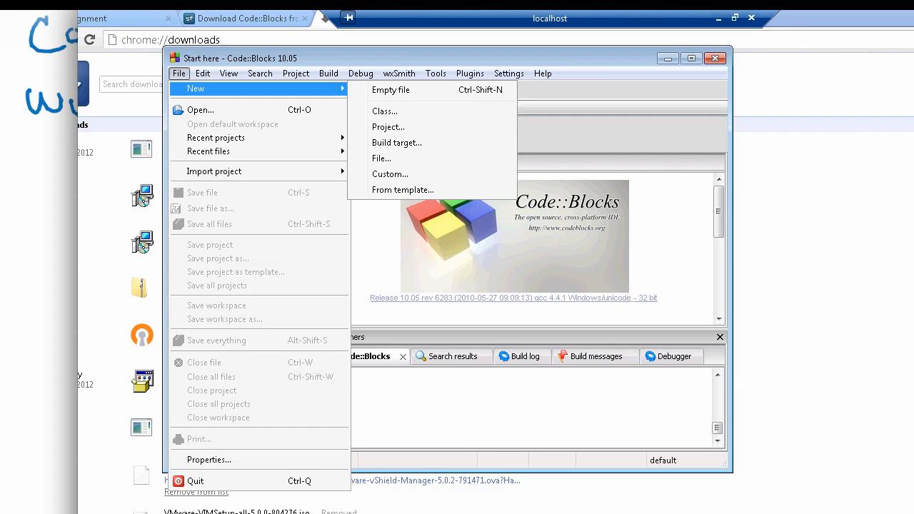
click(400, 129)
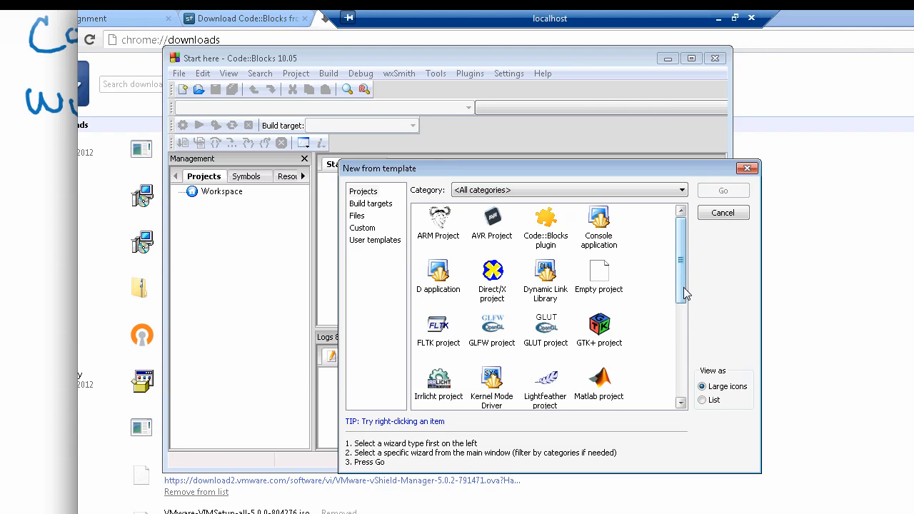
drag(683, 287, 680, 386)
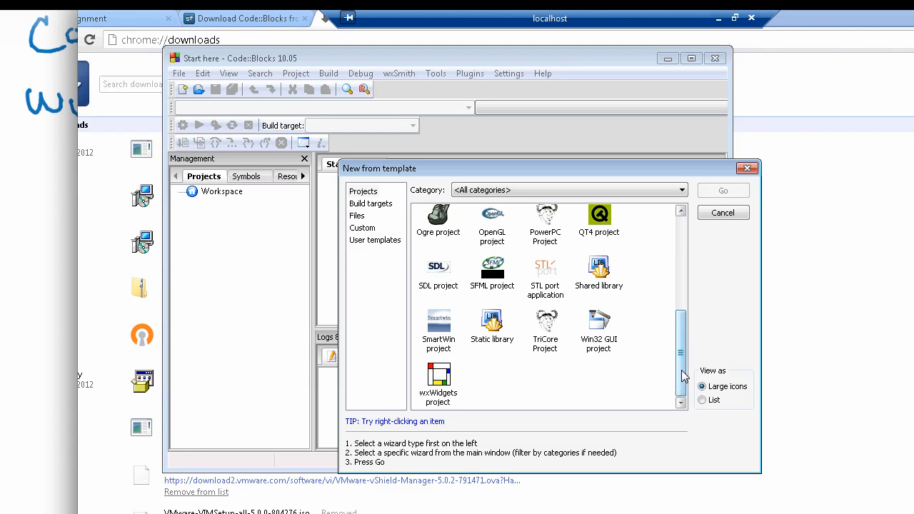
drag(682, 372, 681, 263)
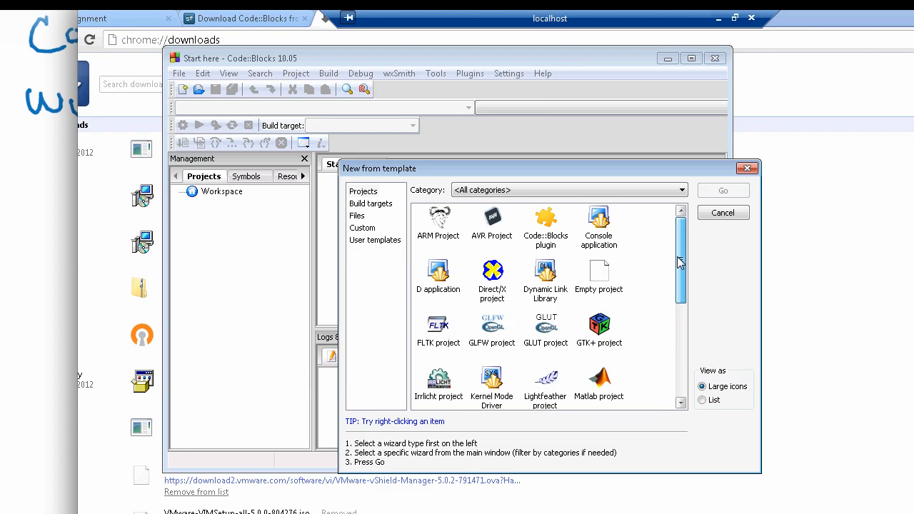
click(599, 225)
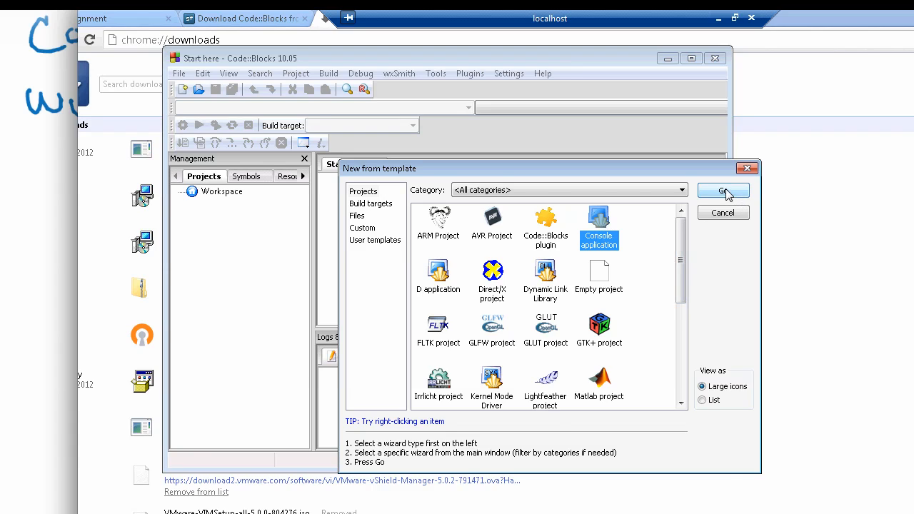
click(724, 191)
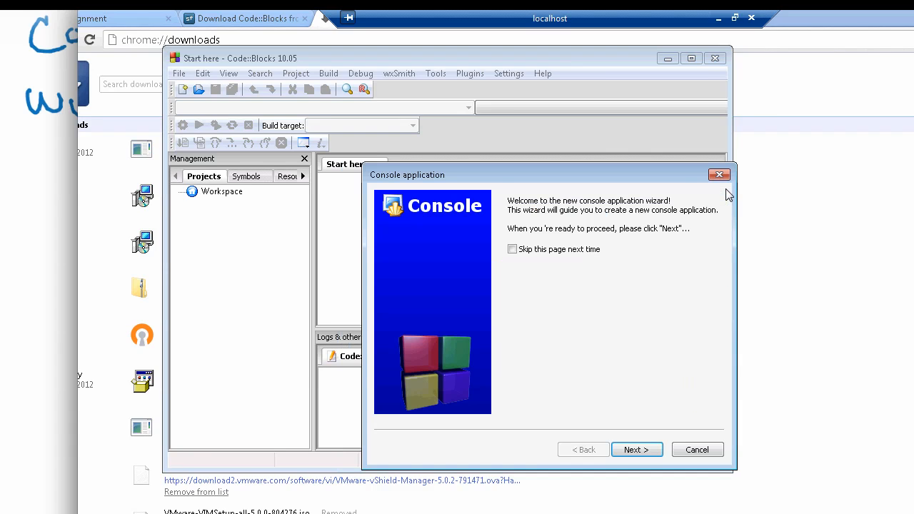
click(638, 451)
click(638, 451)
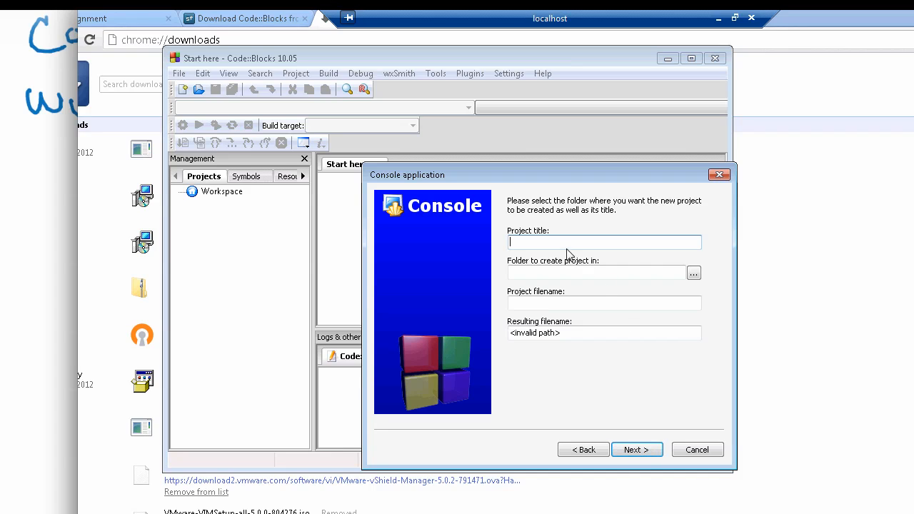
- Title the project firstproject and choose the Student account's My Documents folder as its location
text(firstproject)
click(694, 274)
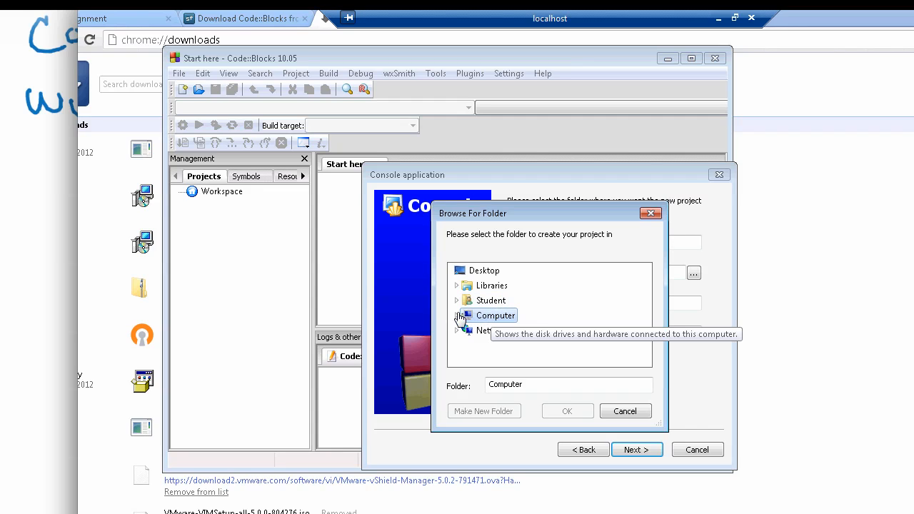
click(457, 315)
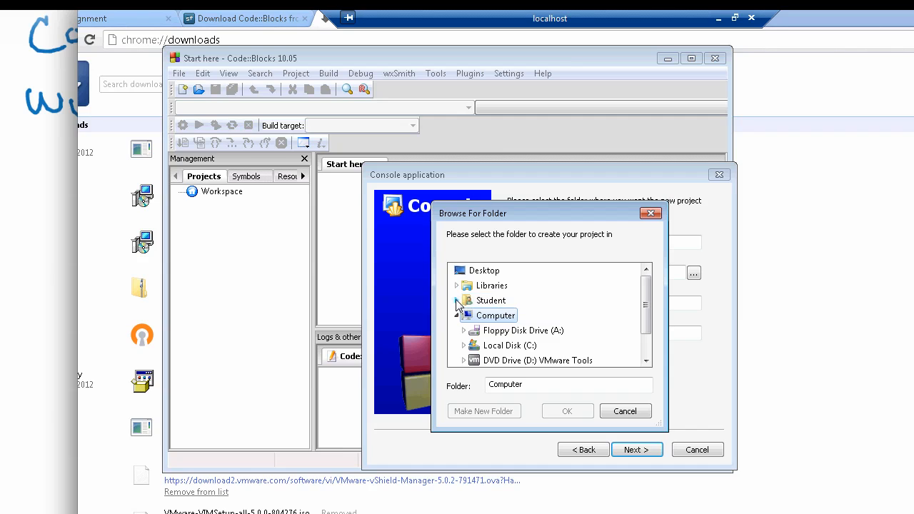
click(457, 301)
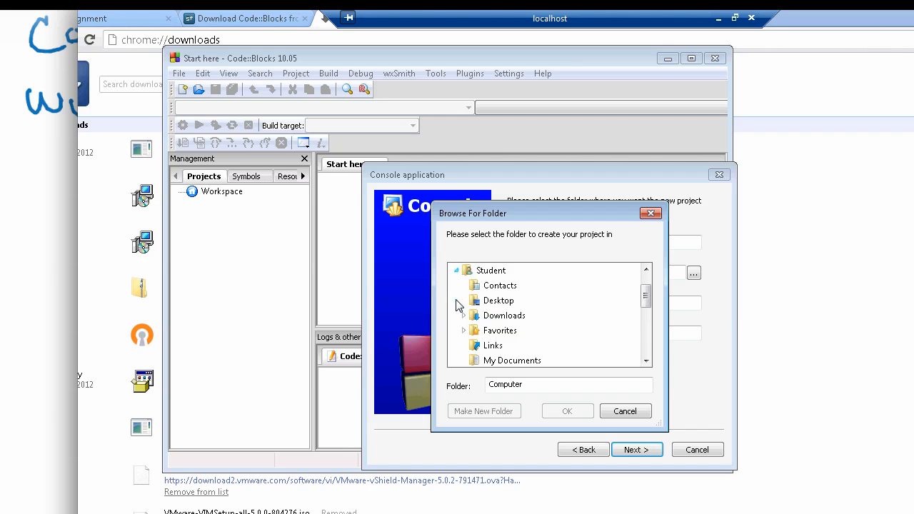
click(502, 362)
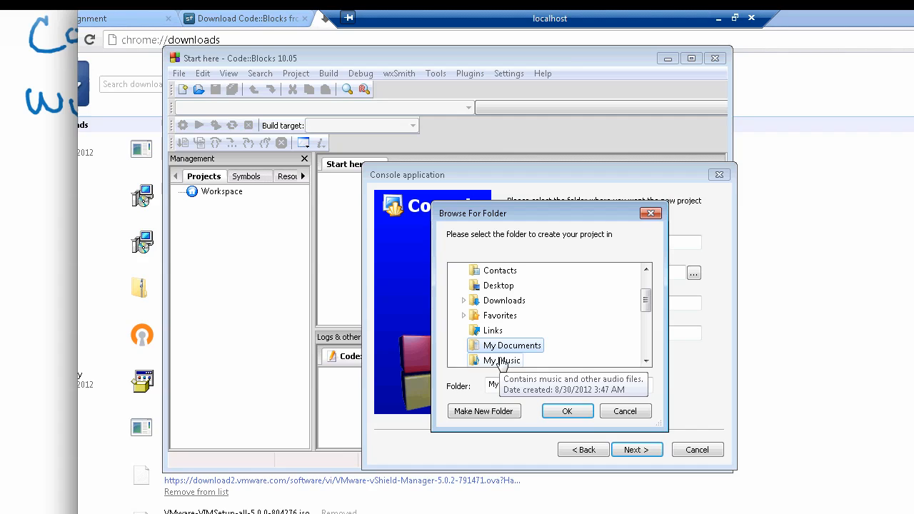
click(568, 412)
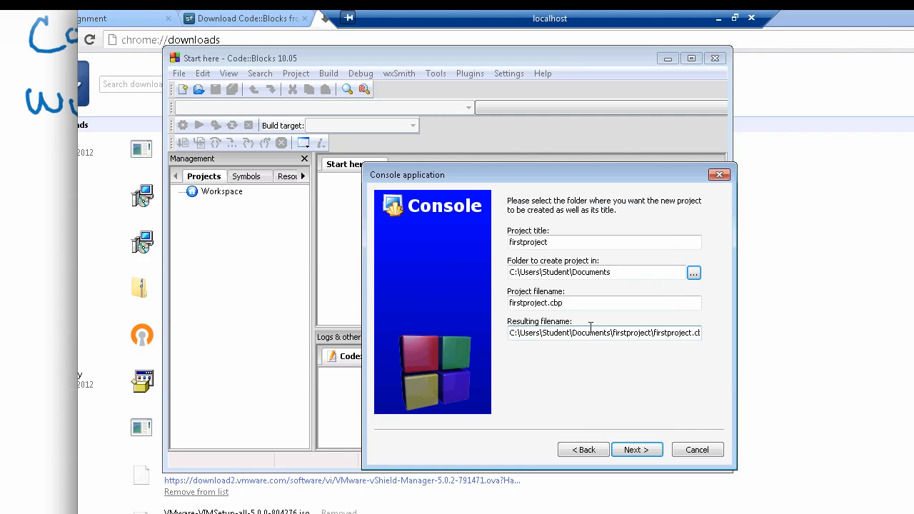
- Finish creating the project with the GNU GCC Compiler and the Debug and Release configurations, and open its main.cpp source file
click(637, 450)
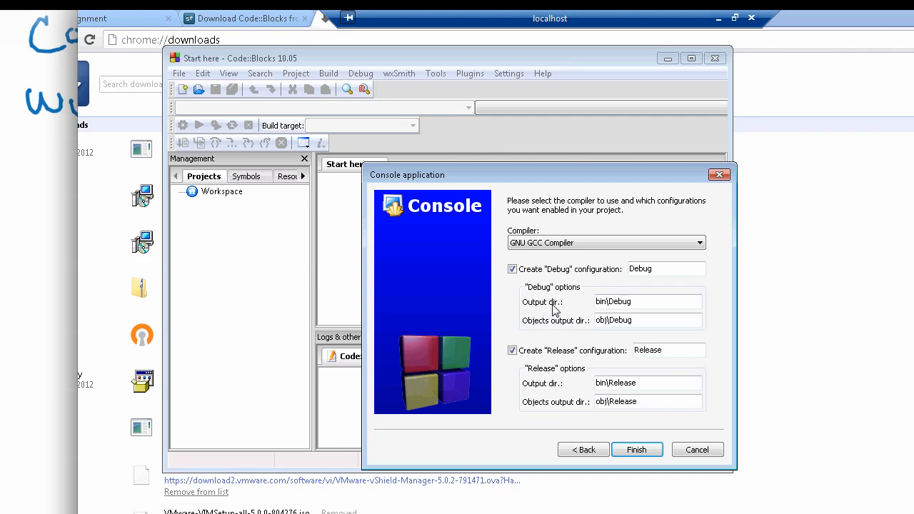
click(634, 450)
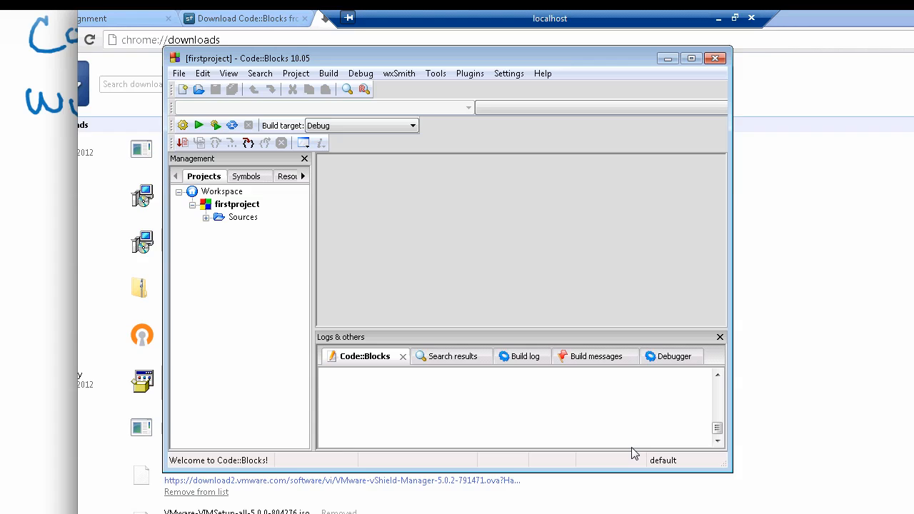
click(206, 217)
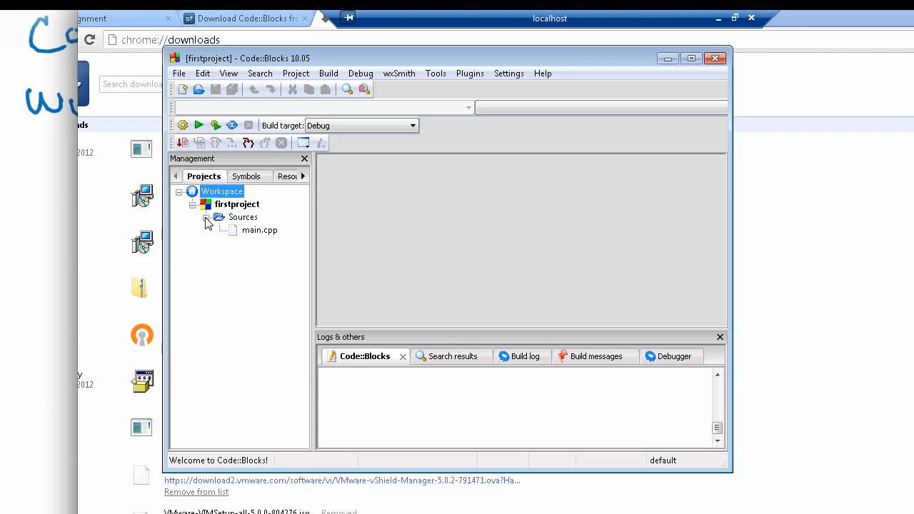
double_click(246, 232)
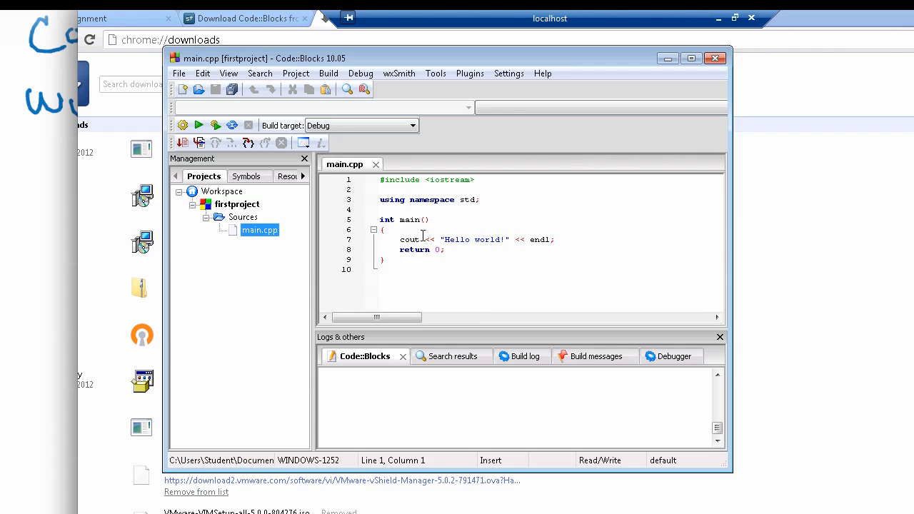
click(421, 239)
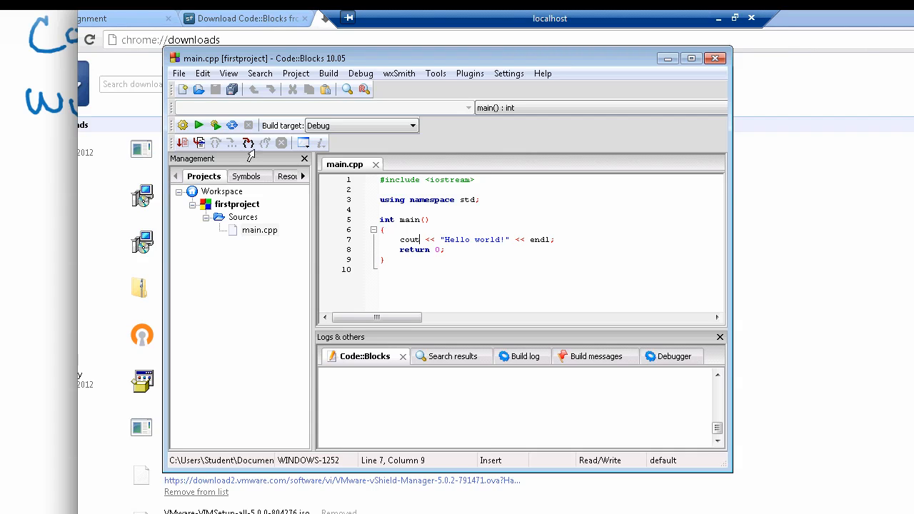
- Build and run firstproject with the Debug target, and close the program's console window once it has finished
click(199, 126)
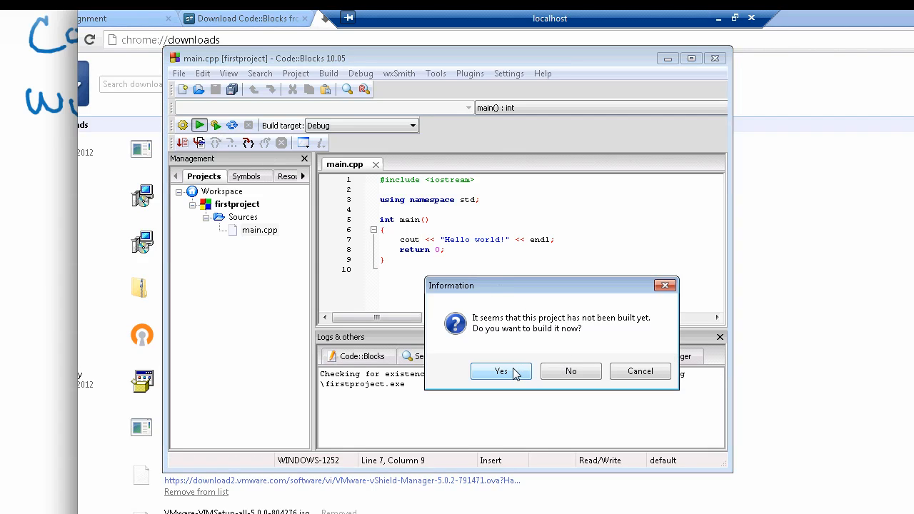
click(502, 372)
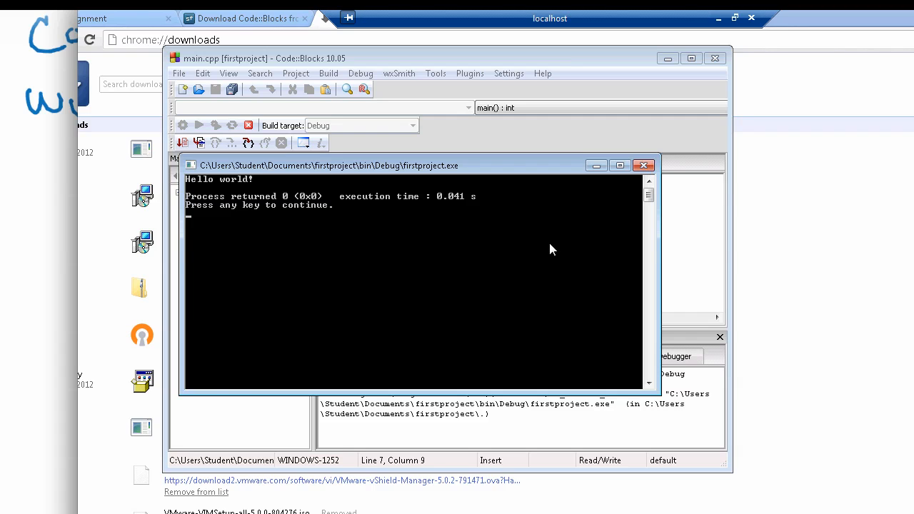
key(Return)
mouse_move(550, 244)
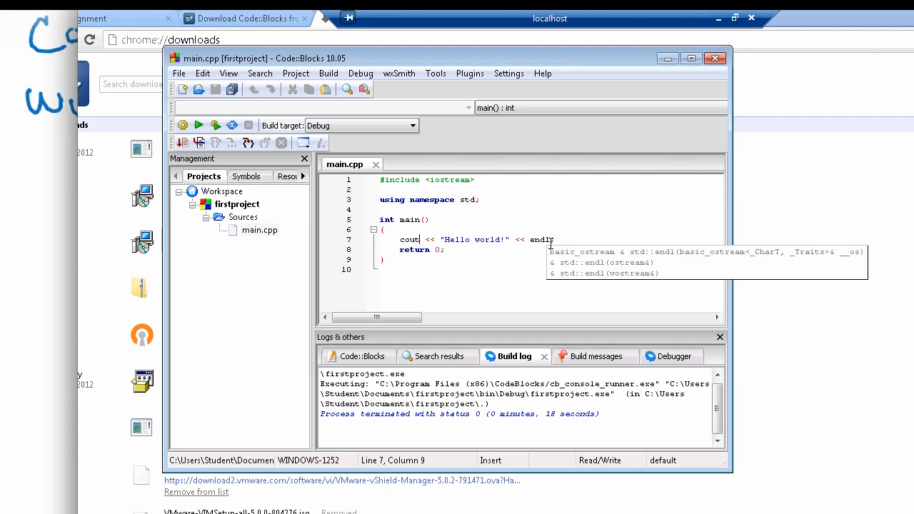